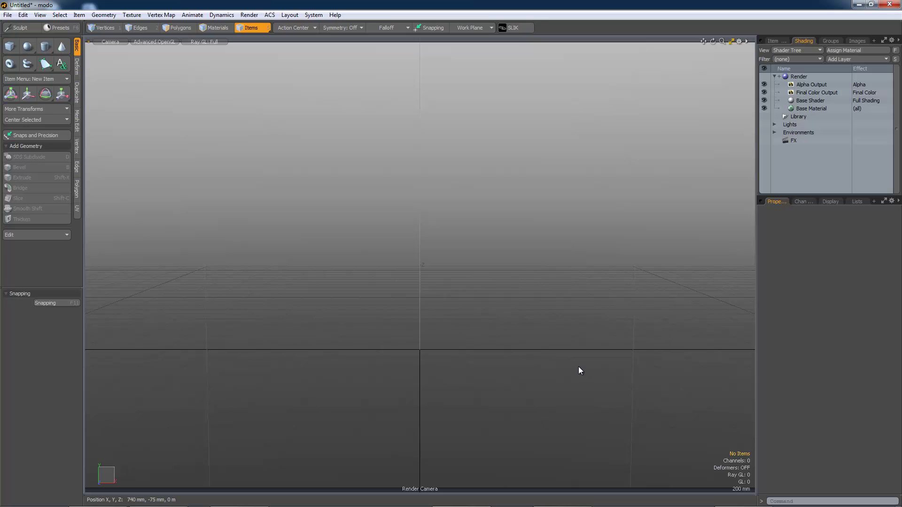
# Switch to the Setup layout and add a Radial Emitter from the Particles tools.
pyautogui.hotkey('ctrl', 'Tab')
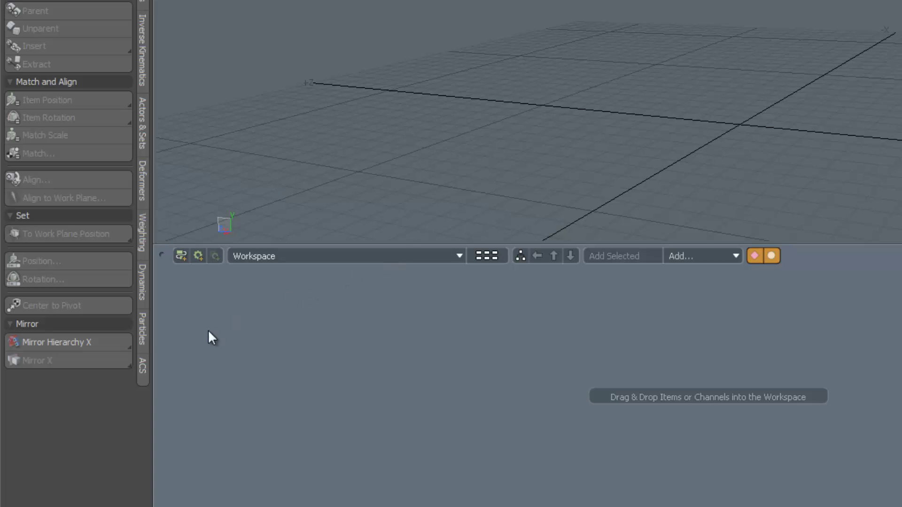
pyautogui.click(141, 329)
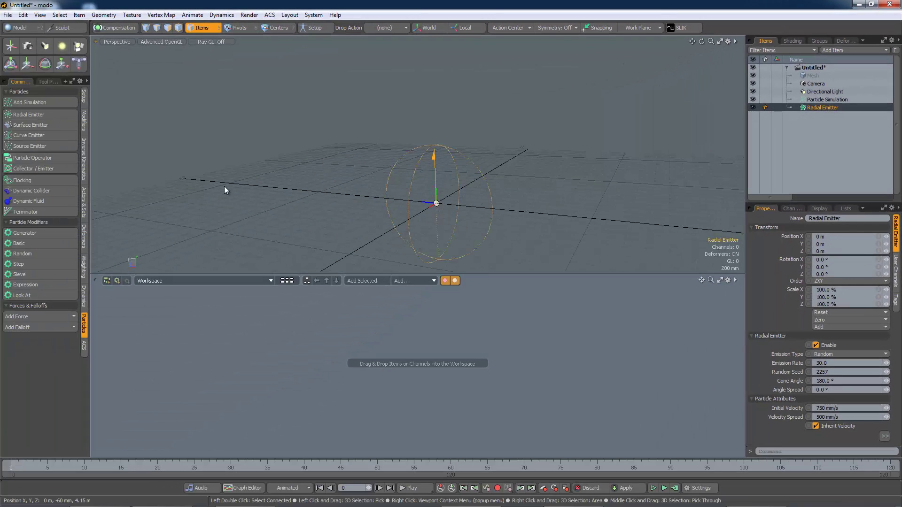
# Bring the Radial Emitter and Particle Simulation together into the Schematic Workspace.
pyautogui.keyDown('shift'); pyautogui.click(815, 100); pyautogui.keyUp('shift')
pyautogui.moveTo(815, 99); pyautogui.dragTo(397, 347)
pyautogui.click(542, 321)
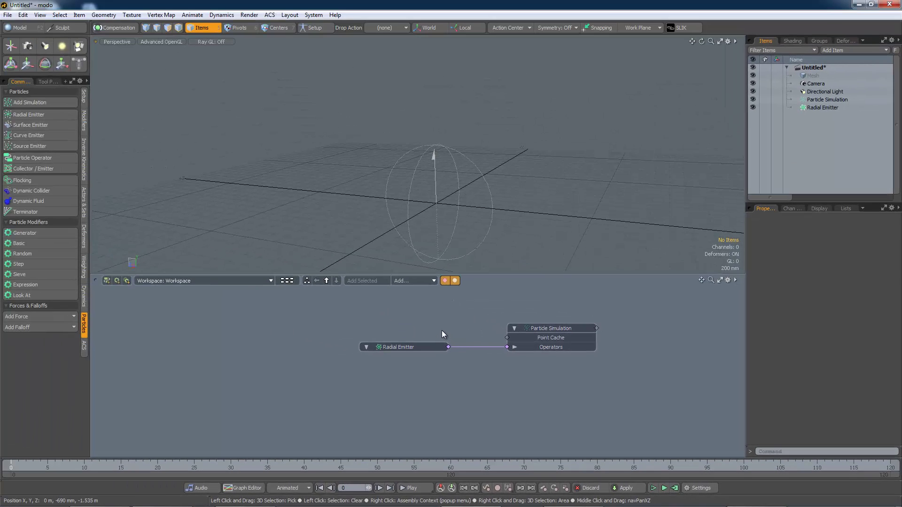
# Play the particle simulation.
pyautogui.click(664, 488)
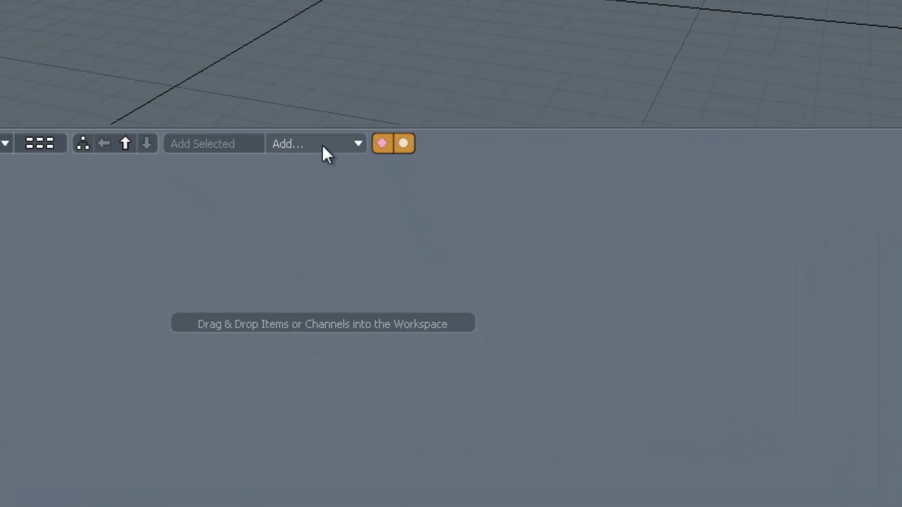
# Add a Radial Emitter through Add... > Particles > Simulation in the Schematic.
pyautogui.click(322, 144)
pyautogui.moveTo(331, 197)
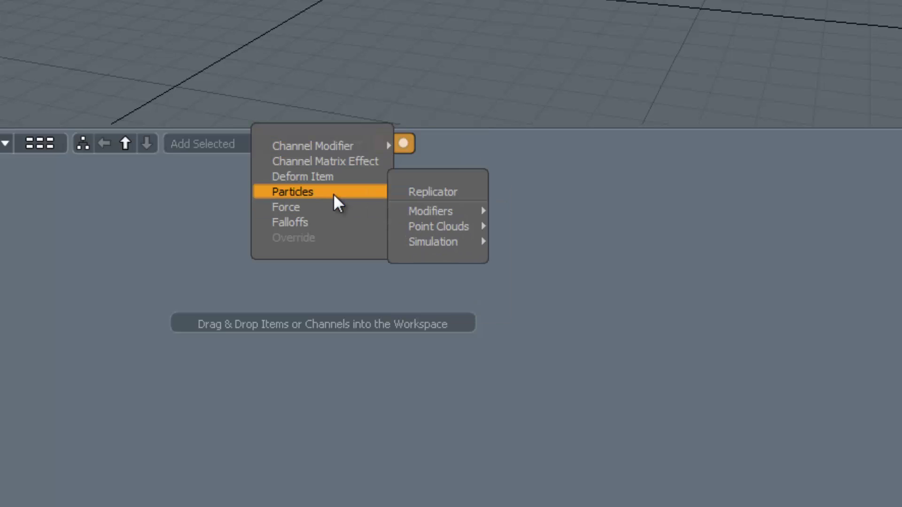
pyautogui.moveTo(436, 248)
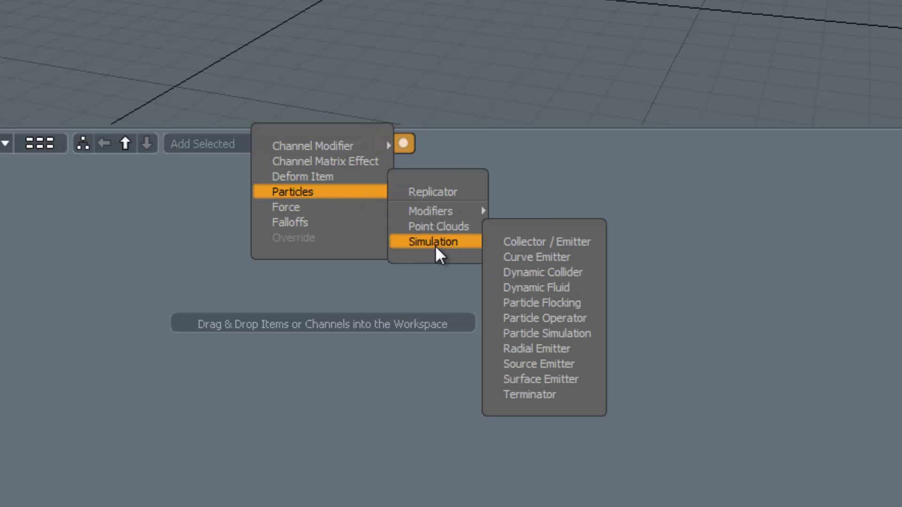
pyautogui.click(545, 351)
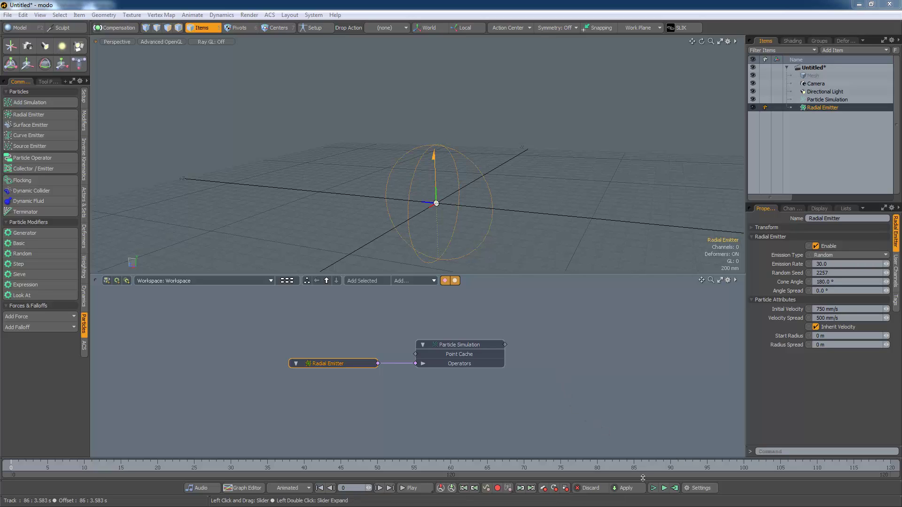
# Play the simulation and bring the Emission Rate to 70.0.
pyautogui.click(653, 488)
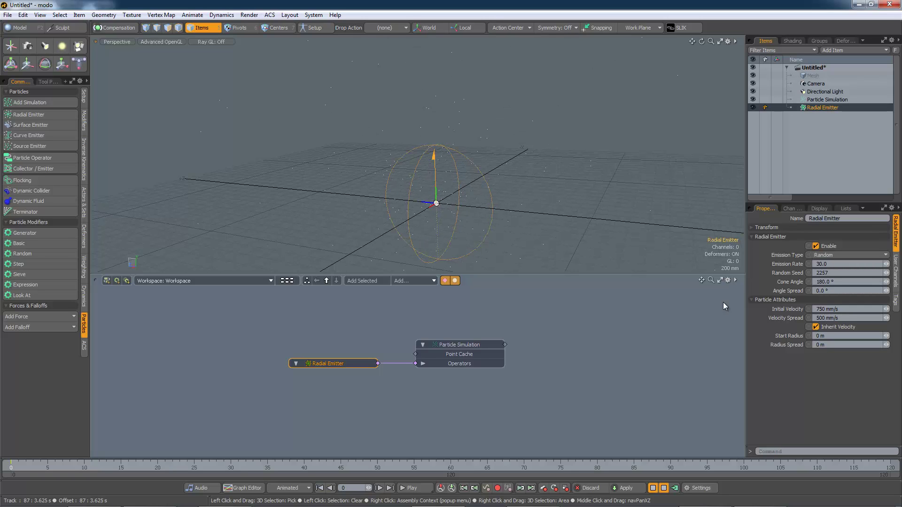
pyautogui.click(886, 264)
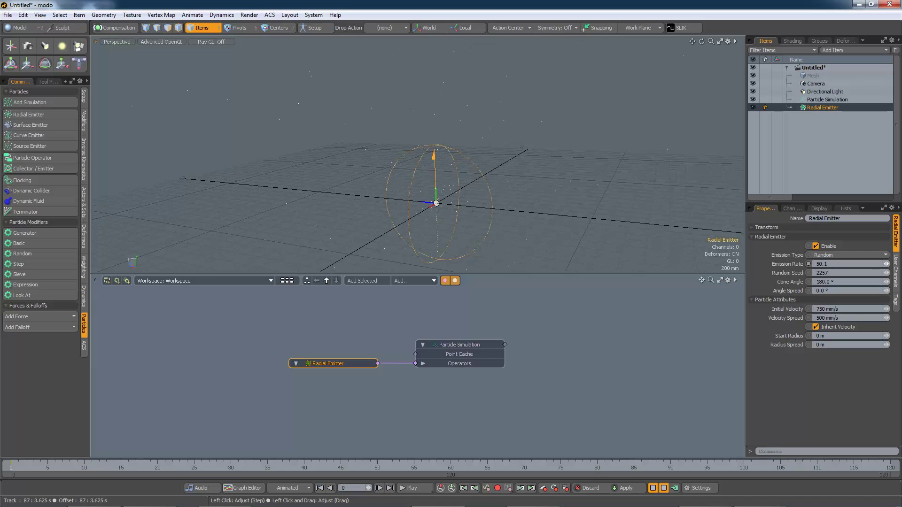
pyautogui.moveTo(886, 264); pyautogui.dragTo(887, 248)
pyautogui.moveTo(886, 266); pyautogui.dragTo(886, 281)
# Set the emitter's Cone Angle to 32.8° and Angle Spread to 10.0°.
pyautogui.click(887, 285)
pyautogui.moveTo(886, 282); pyautogui.dragTo(886, 311)
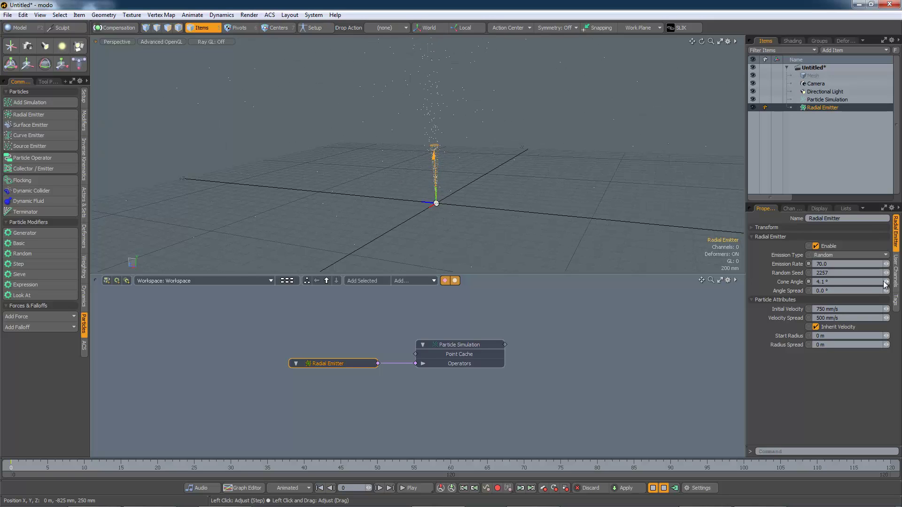
pyautogui.moveTo(887, 285); pyautogui.dragTo(882, 290)
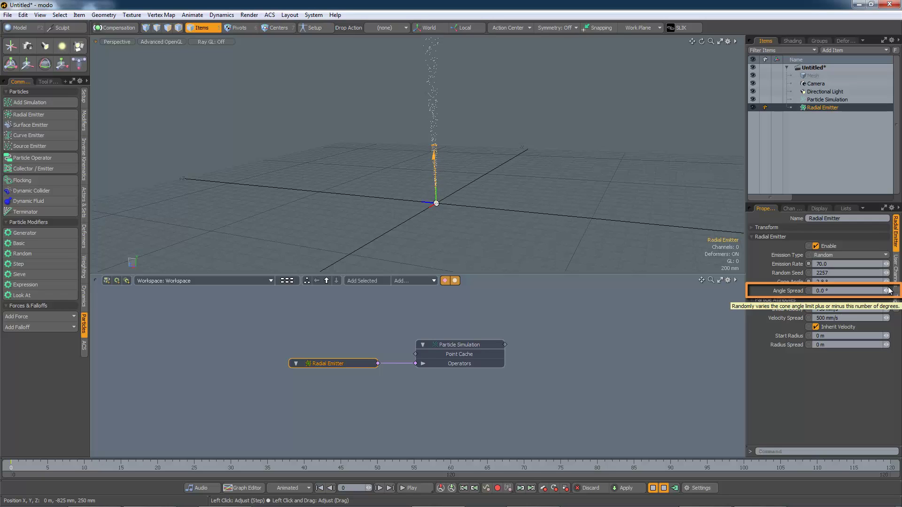
pyautogui.moveTo(888, 284)
pyautogui.mouseDown()
pyautogui.moveTo(898, 284)
pyautogui.moveTo(886, 283)
pyautogui.moveTo(889, 299)
pyautogui.mouseUp()
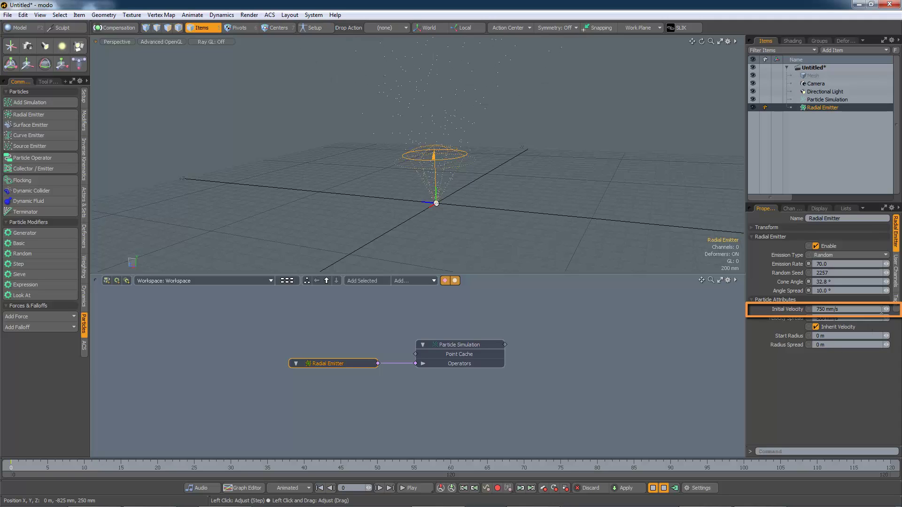
# Set Initial Velocity to 671 mm/s and Velocity Spread to about 307 mm/s.
pyautogui.moveTo(889, 312)
pyautogui.mouseDown()
pyautogui.moveTo(901, 312)
pyautogui.moveTo(884, 312)
pyautogui.moveTo(892, 313)
pyautogui.mouseUp()
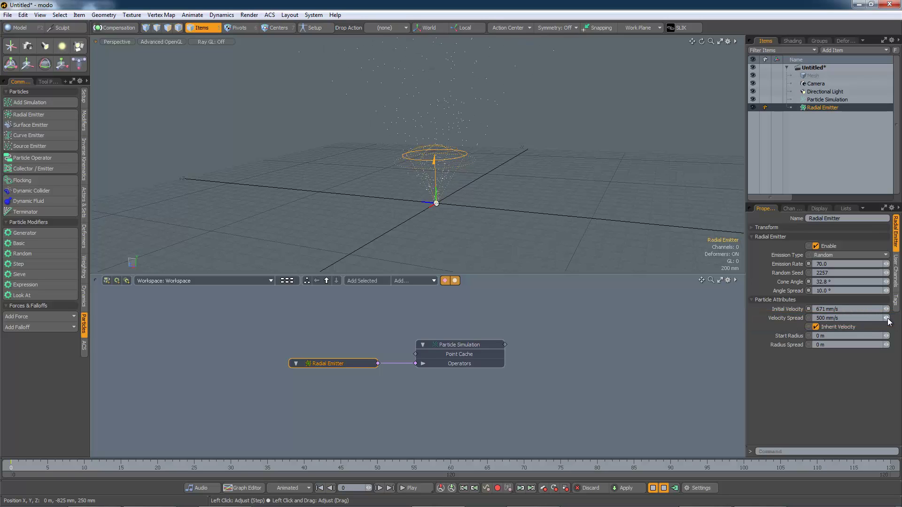
pyautogui.moveTo(887, 319)
pyautogui.mouseDown()
pyautogui.moveTo(834, 320)
pyautogui.moveTo(882, 316)
pyautogui.mouseUp()
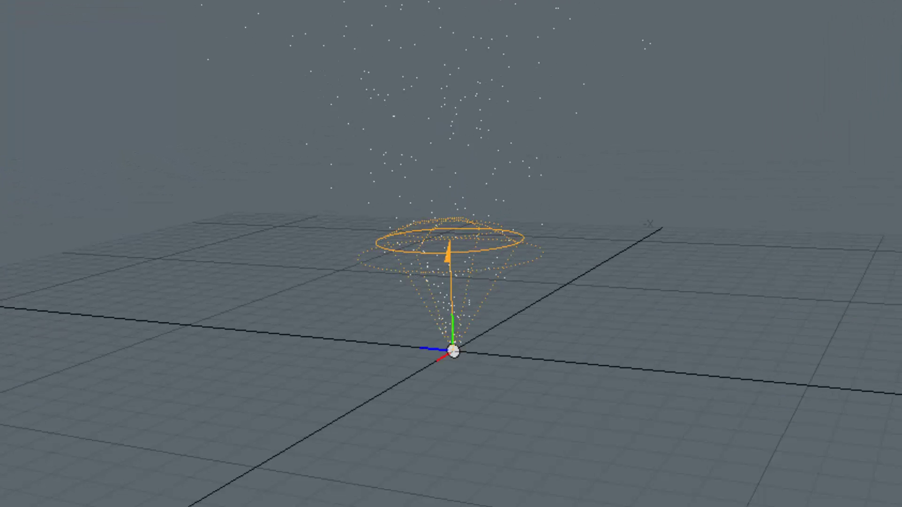
# Set the emitter's Start Radius to 260 mm and add a small Radius Spread.
pyautogui.scroll(3, 567, 382)
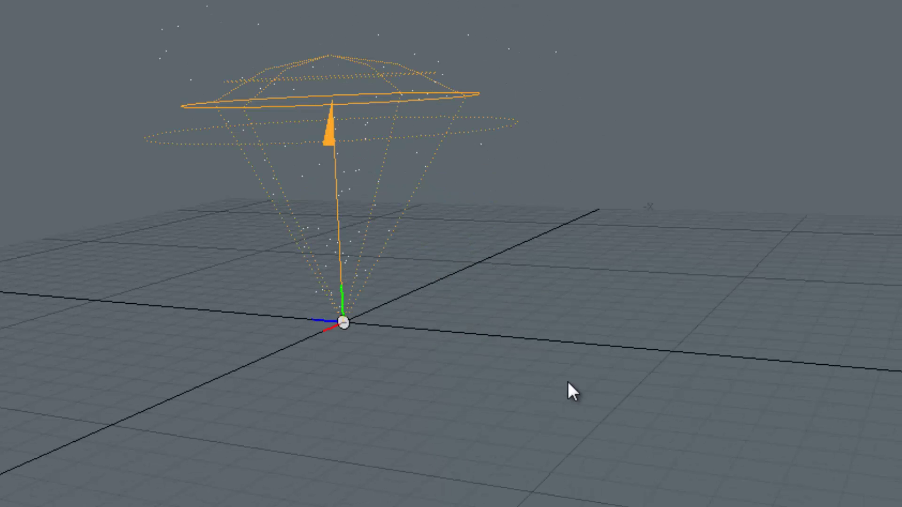
pyautogui.moveTo(429, 308); pyautogui.dragTo(588, 377, button='middle')
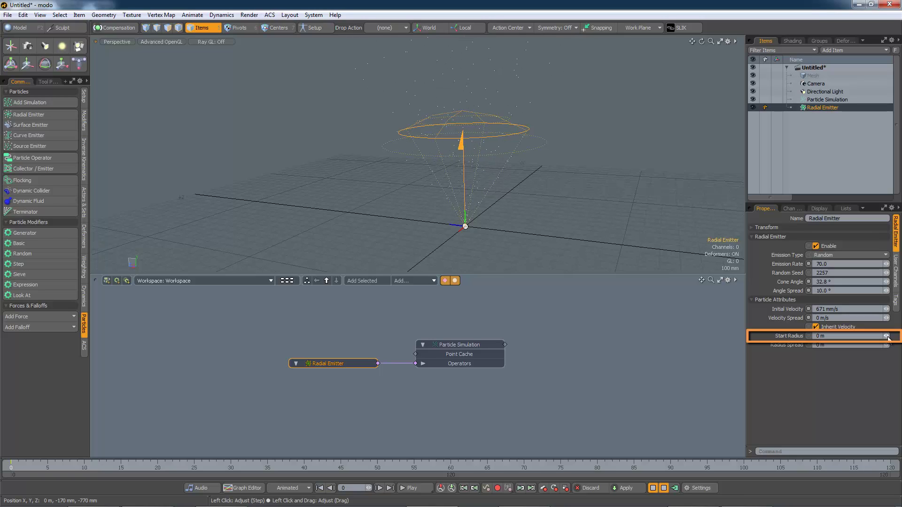
pyautogui.moveTo(888, 338); pyautogui.dragTo(899, 338)
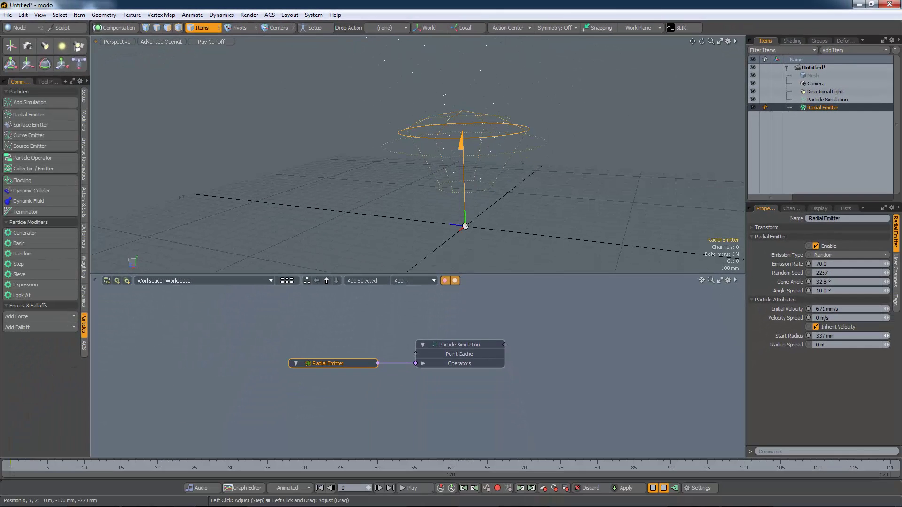
pyautogui.moveTo(899, 338); pyautogui.dragTo(859, 354)
pyautogui.moveTo(886, 345); pyautogui.dragTo(891, 344)
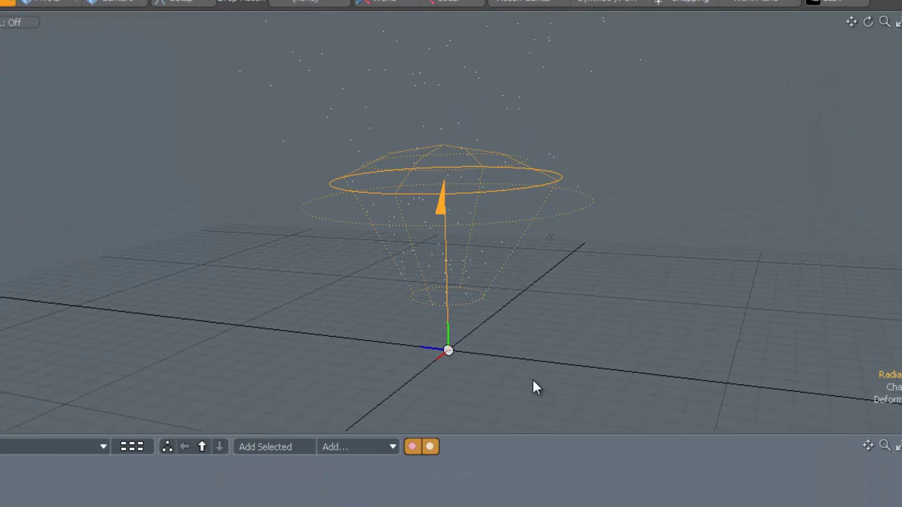
pyautogui.scroll(3, 506, 362)
pyautogui.keyDown('alt'); pyautogui.moveTo(506, 362); pyautogui.dragTo(529, 311); pyautogui.keyUp('alt')
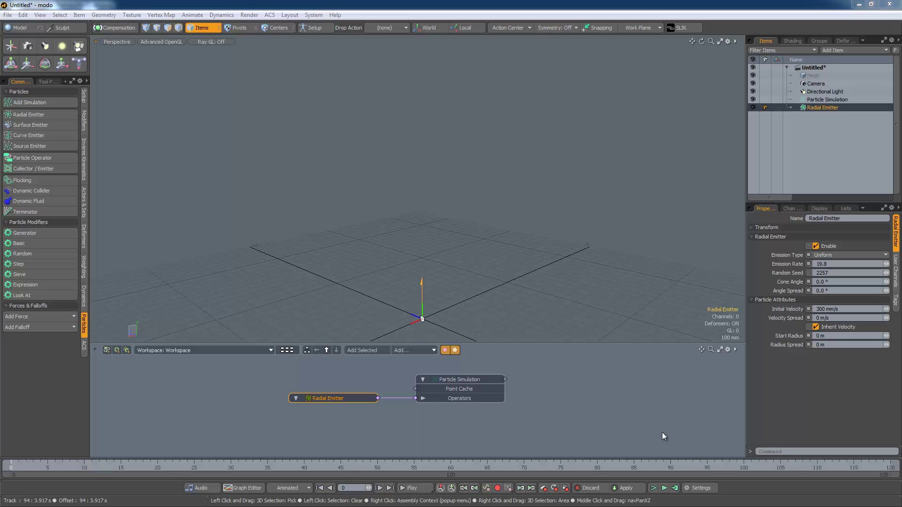
# Play the uniform radial emitter simulation.
pyautogui.click(652, 490)
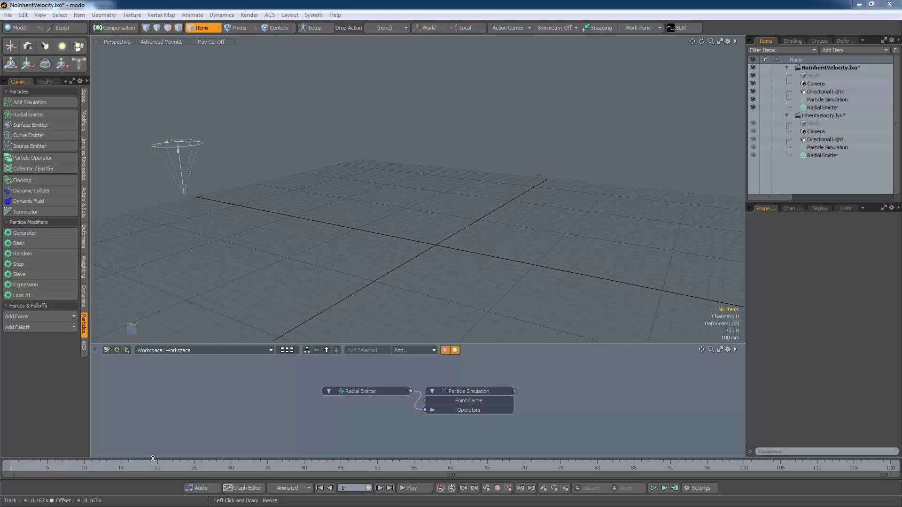
# Play the InheritVelocity scene, select its items, and scrub the timeline to watch particles follow.
pyautogui.press('space')
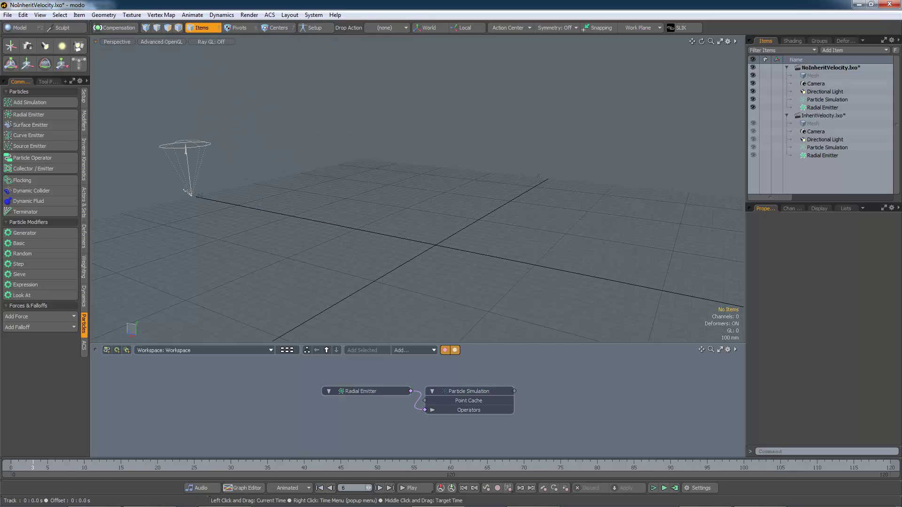
pyautogui.moveTo(32, 468); pyautogui.dragTo(11, 468)
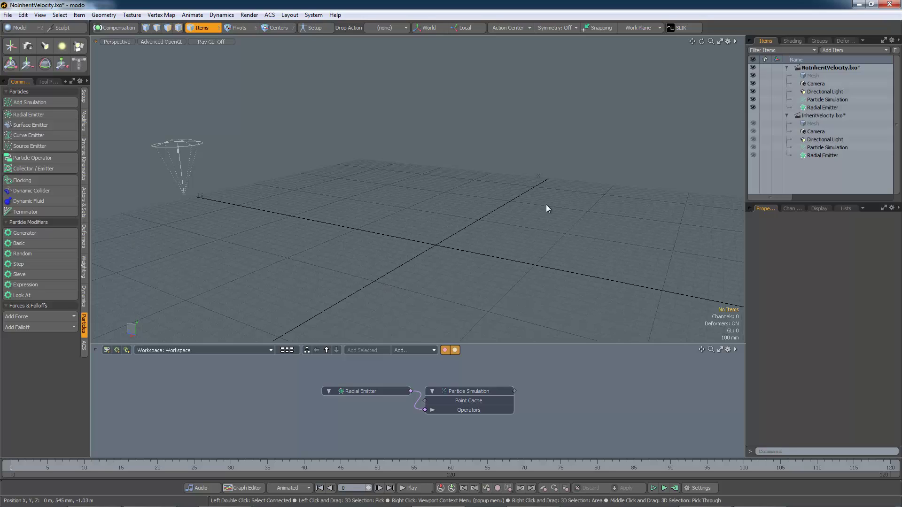
pyautogui.doubleClick(814, 118)
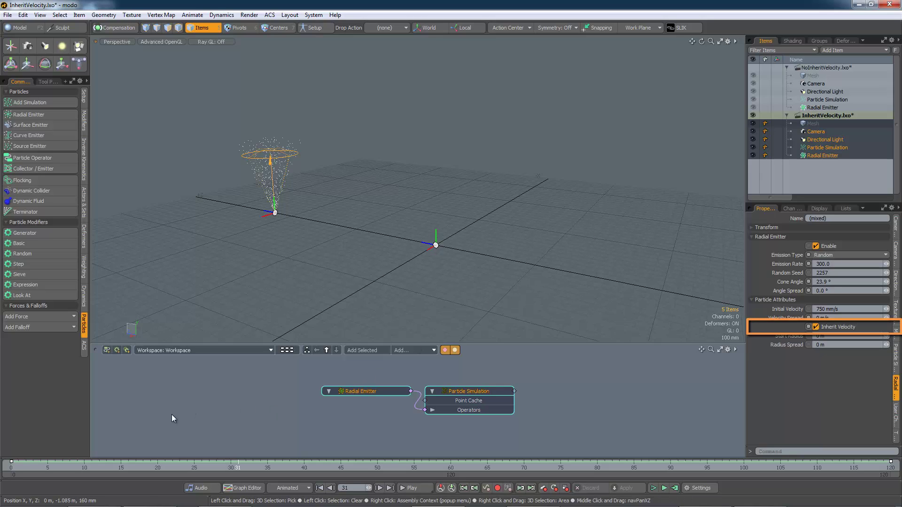
pyautogui.moveTo(19, 464)
pyautogui.mouseDown()
pyautogui.moveTo(729, 463)
pyautogui.moveTo(239, 464)
pyautogui.moveTo(582, 464)
pyautogui.mouseUp()
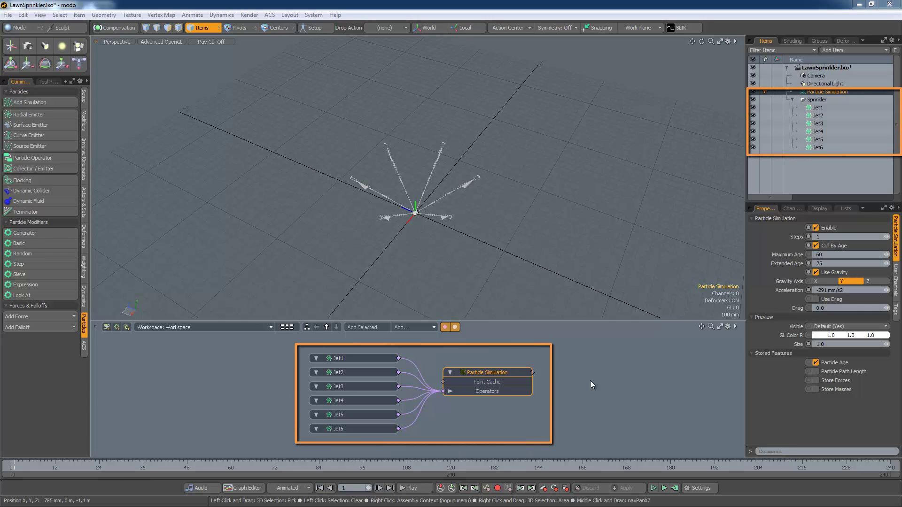
# Play, reset and replay the LawnSprinkler simulation to watch six jets spray arcing particles under gravity.
pyautogui.click(664, 489)
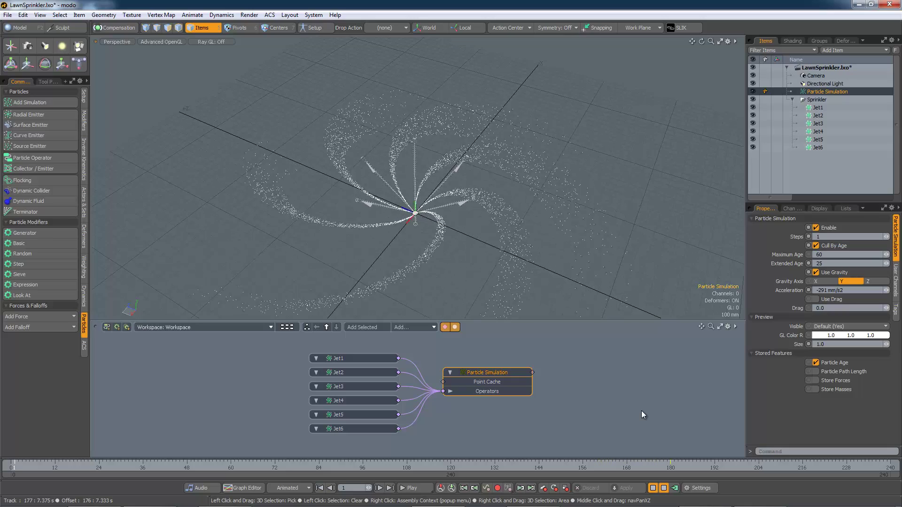
pyautogui.click(653, 488)
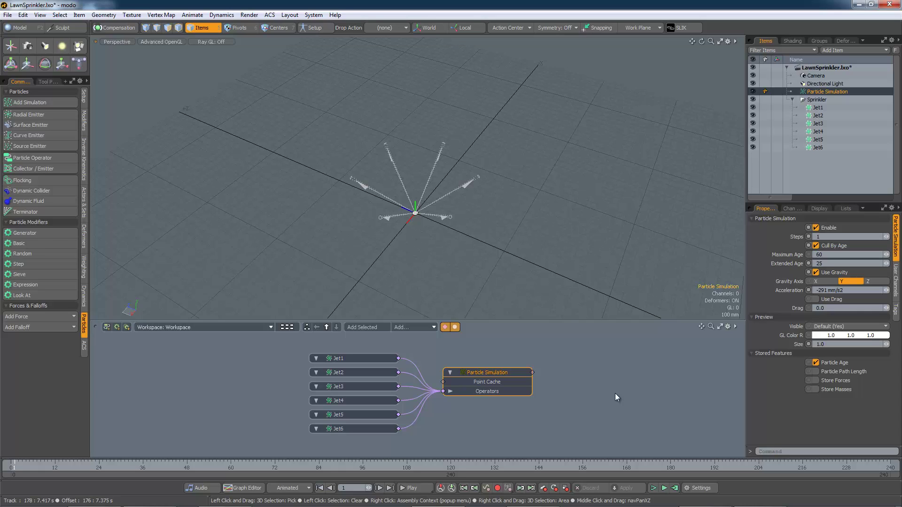
pyautogui.click(654, 489)
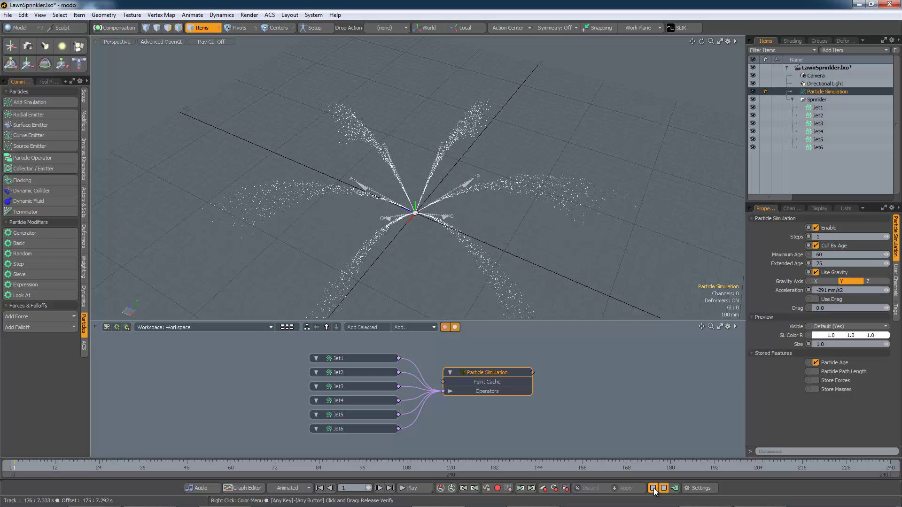
pyautogui.click(654, 489)
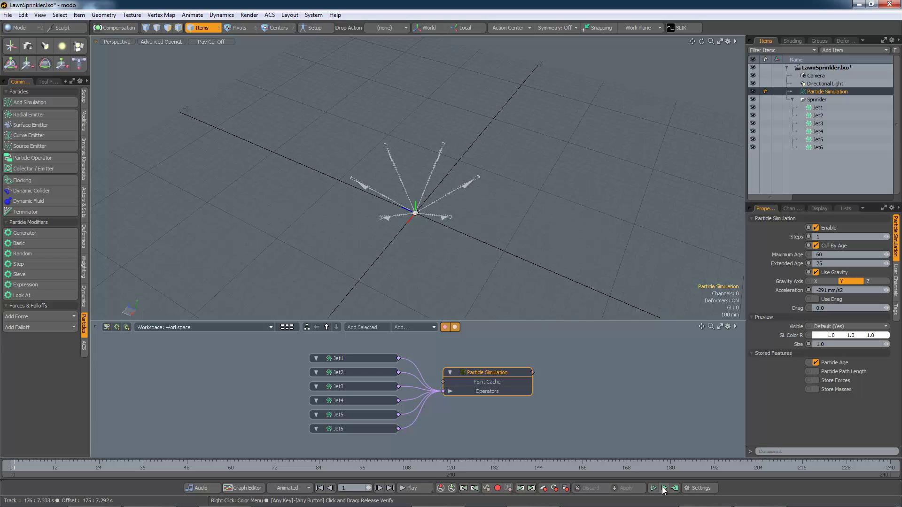